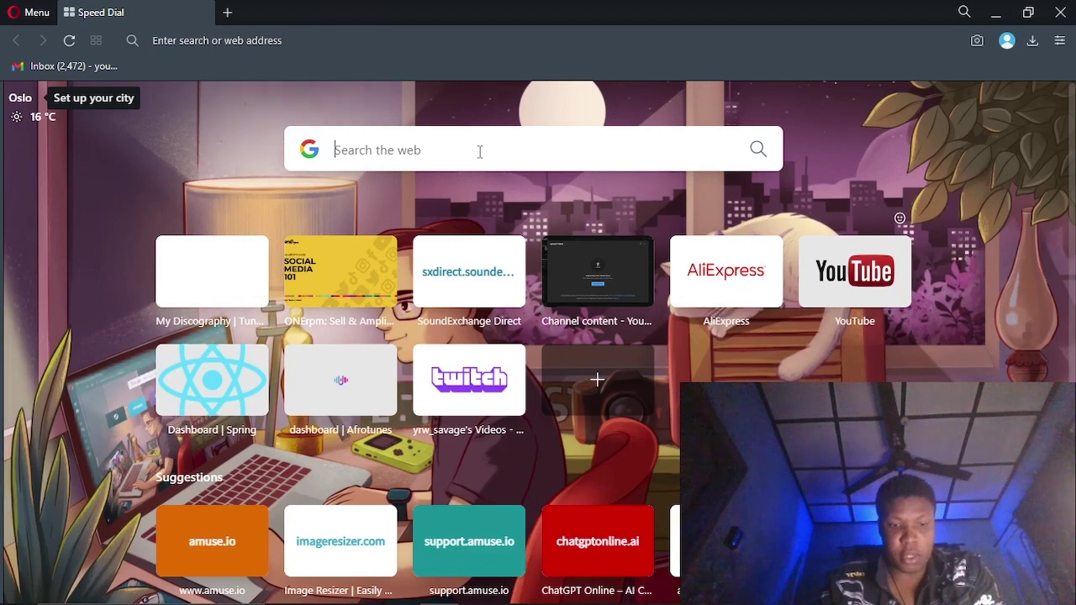
Search the web for "amazon merch"
type("ama")
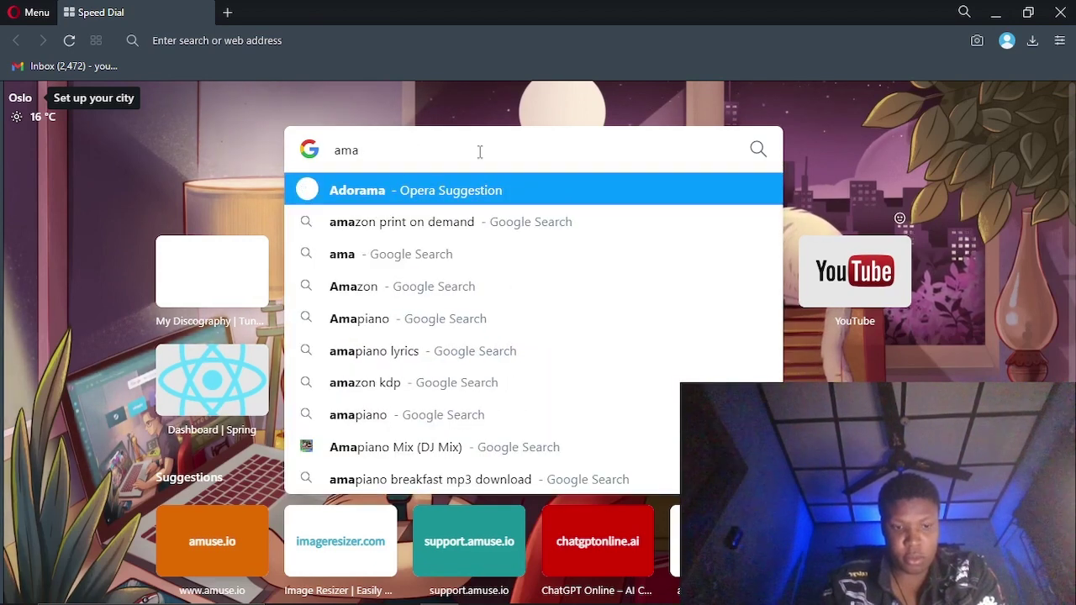
type("zon m")
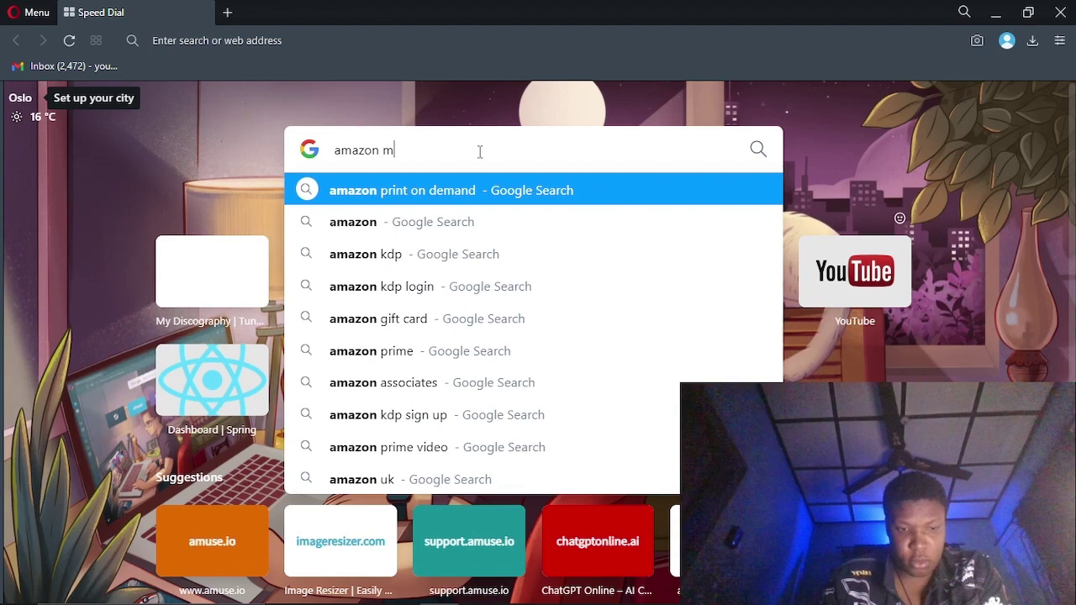
type("e")
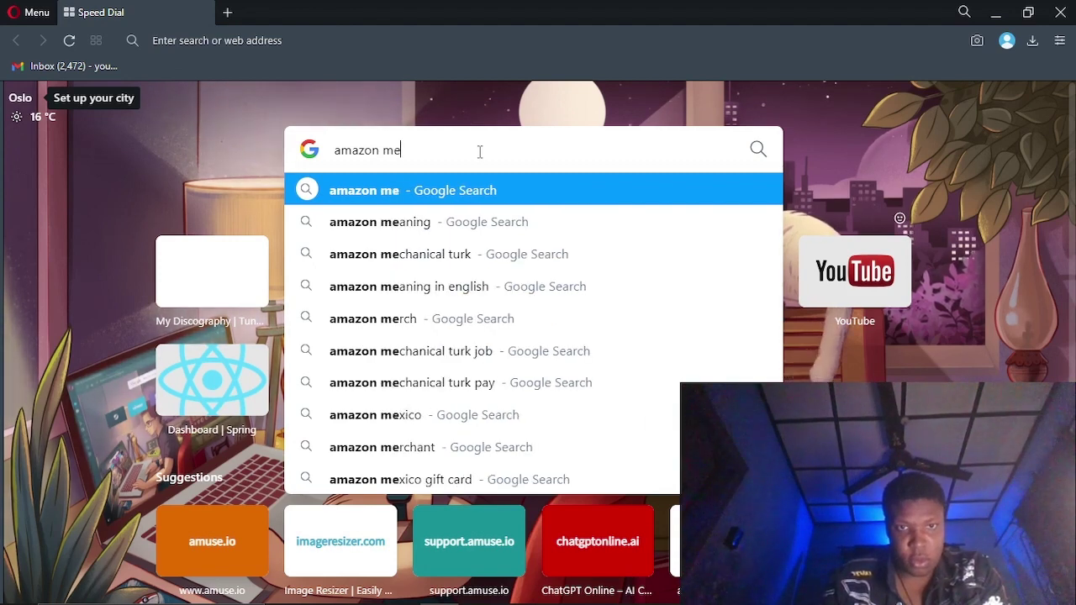
left_click(395, 330)
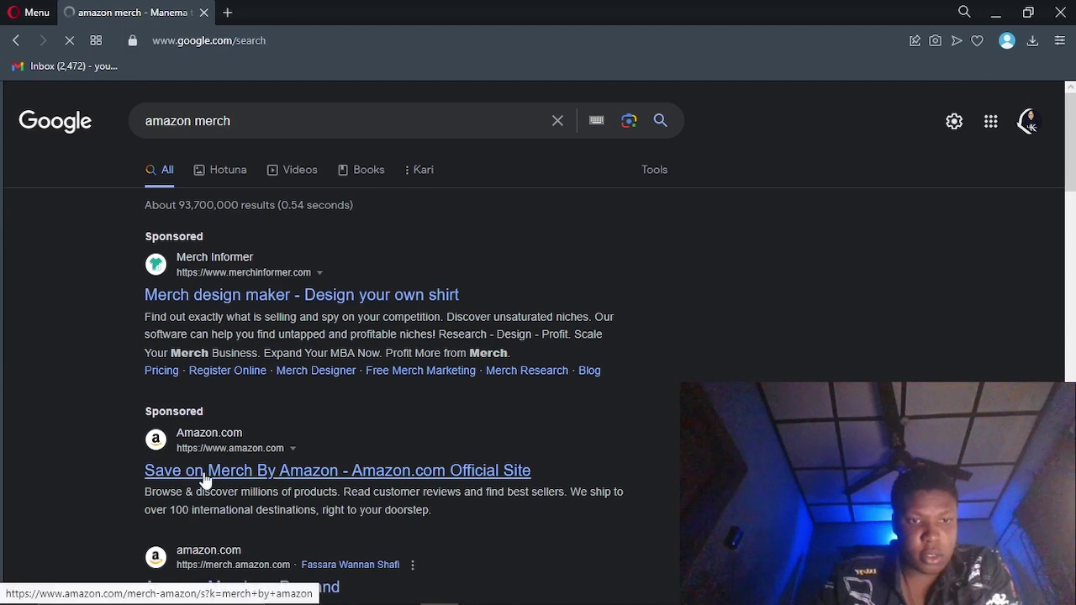
Open the Amazon Merch on Demand website at merch.amazon.com from the search results
scroll(204, 475, "down", 1)
scroll(267, 482, "down", 2)
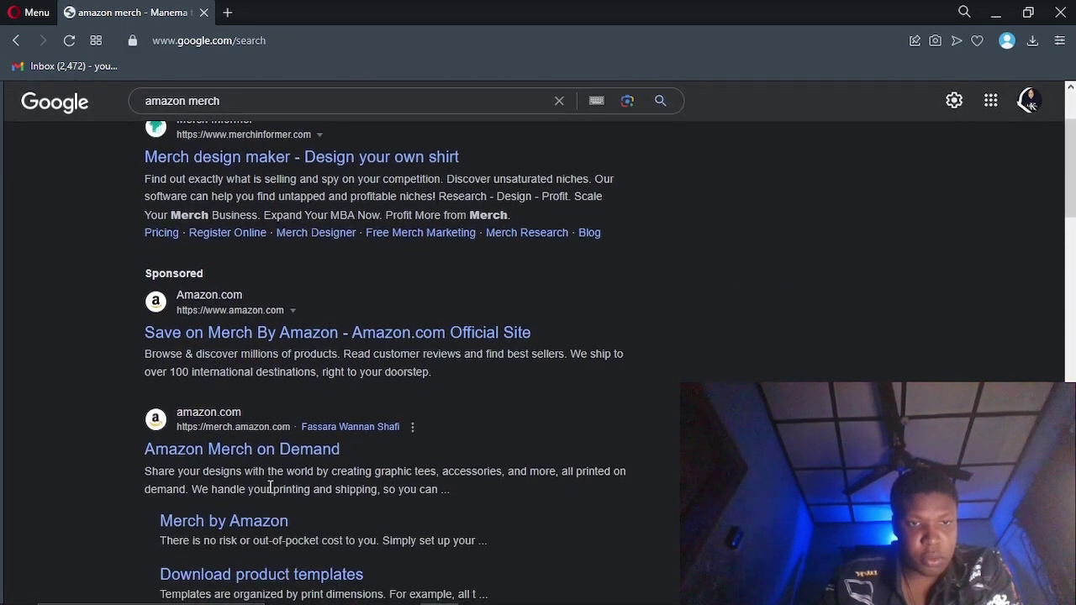
left_click(233, 452)
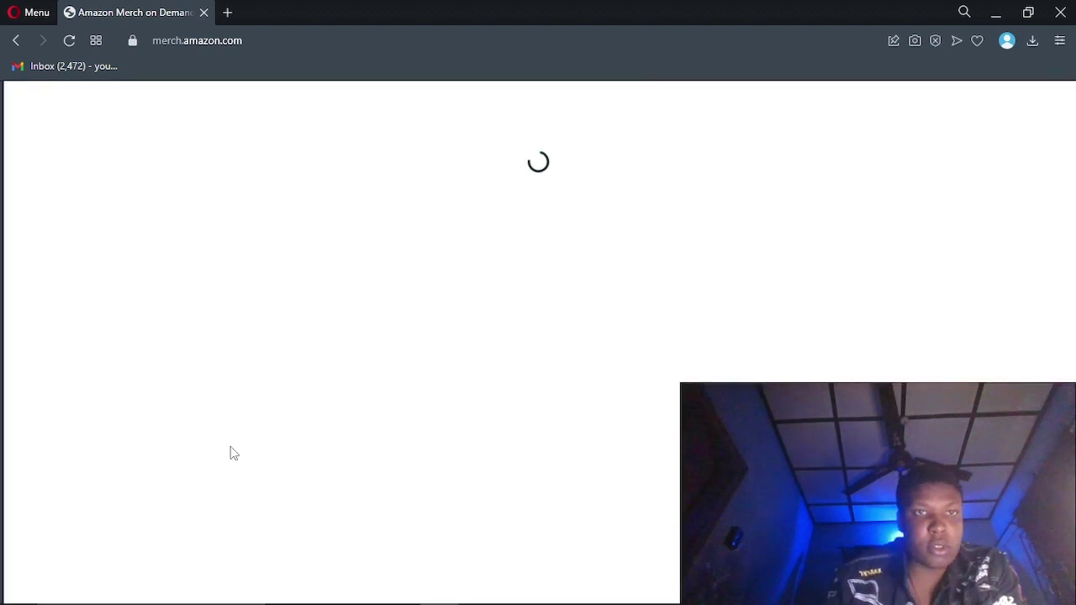
left_click(277, 42)
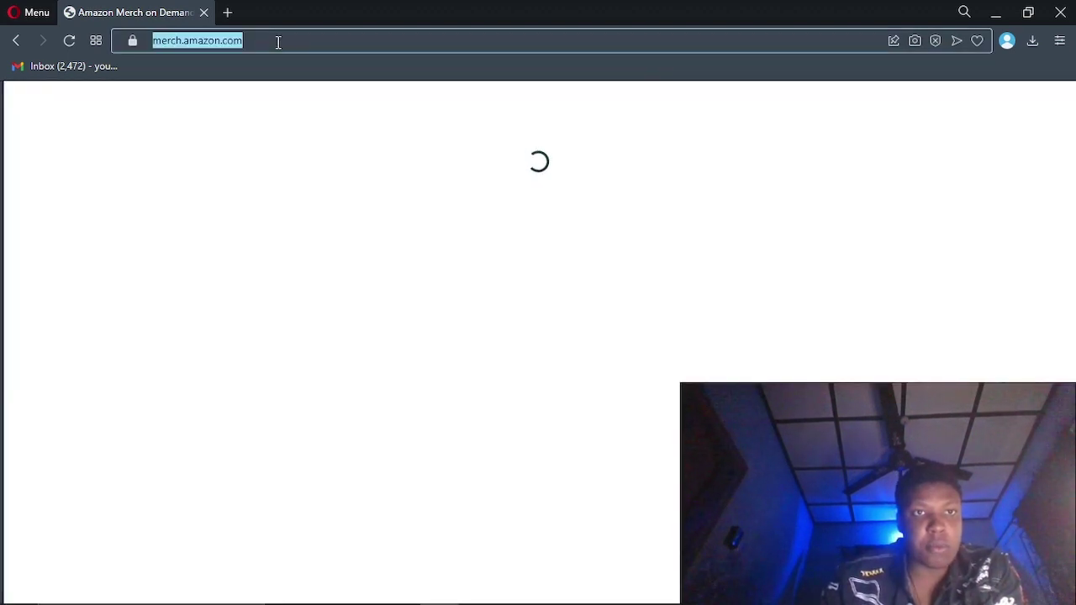
left_click(277, 41)
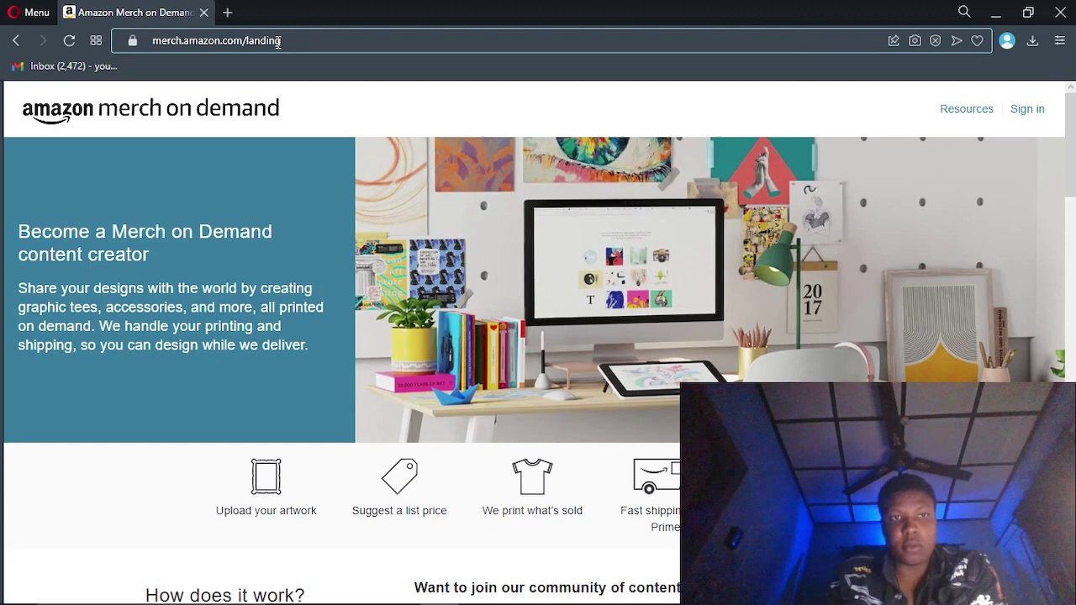
Sign in to Merch on Demand and accept the services agreement to continue with the account sign-up
left_click(1029, 109)
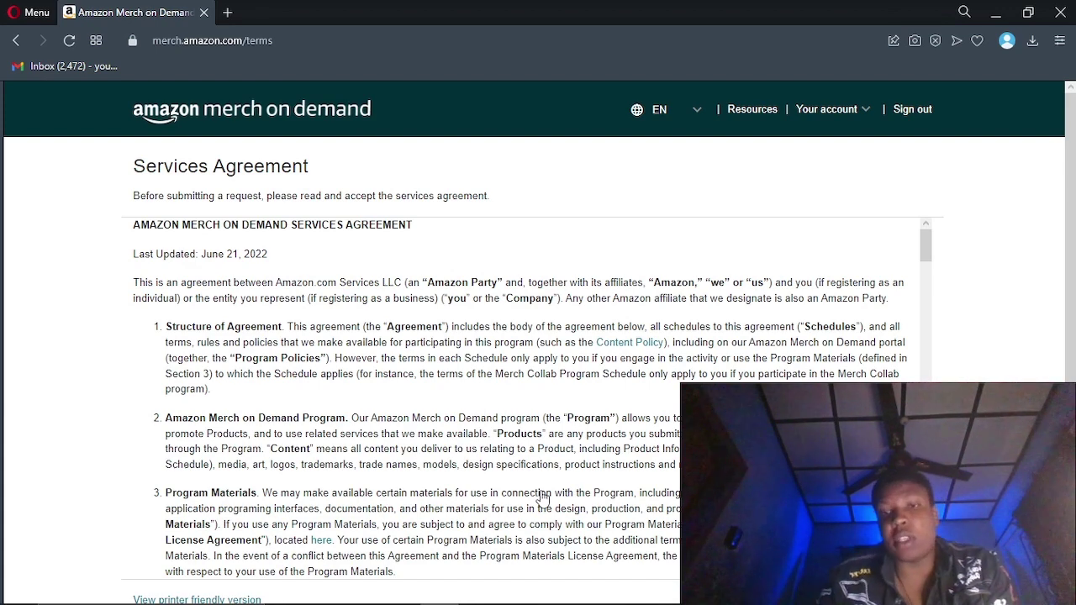
scroll(908, 278, "down", 3)
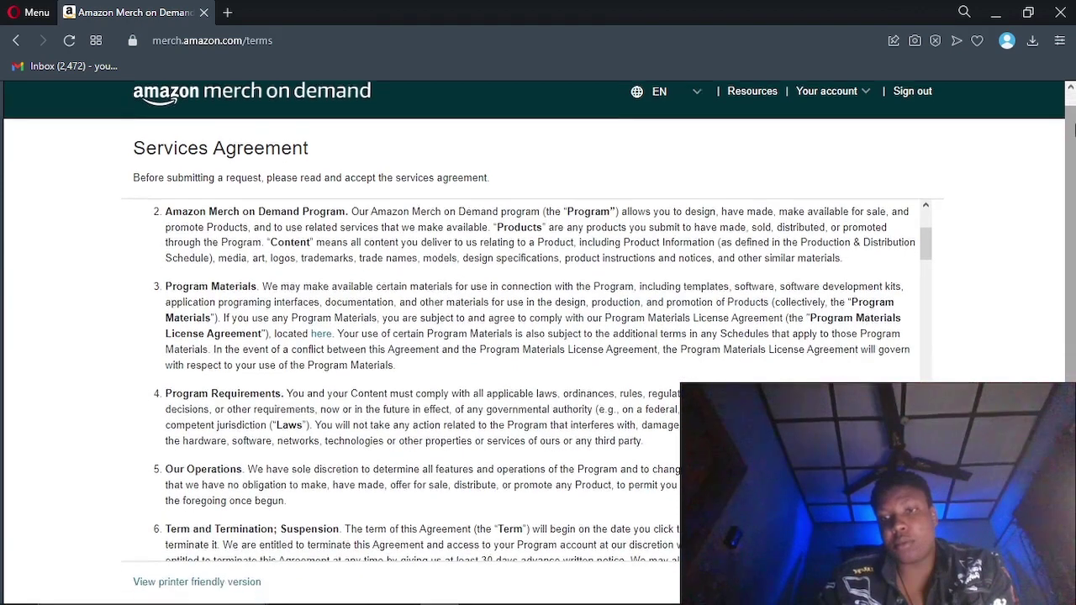
scroll(980, 278, "down", 2)
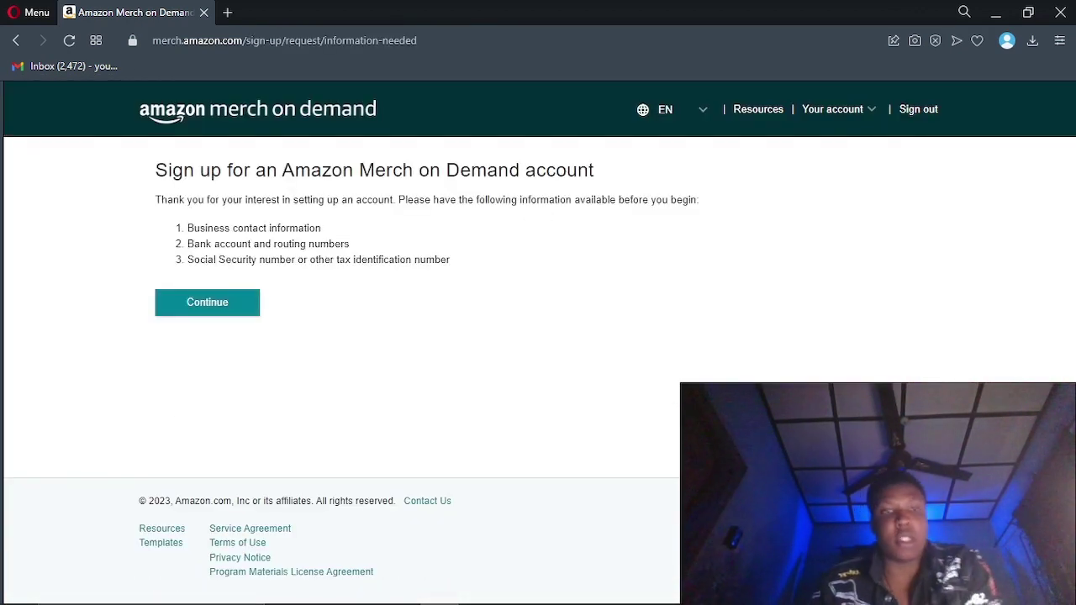
left_click(234, 313)
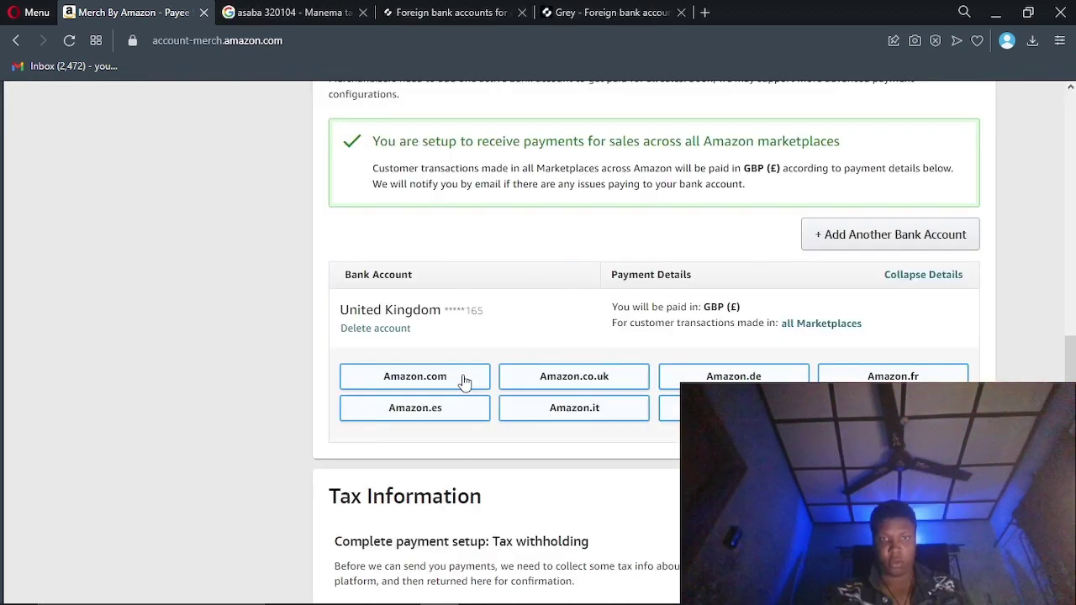
Assign the United Kingdom bank account to Amazon.com sales and save the changes to start the tax information interview
left_click(467, 388)
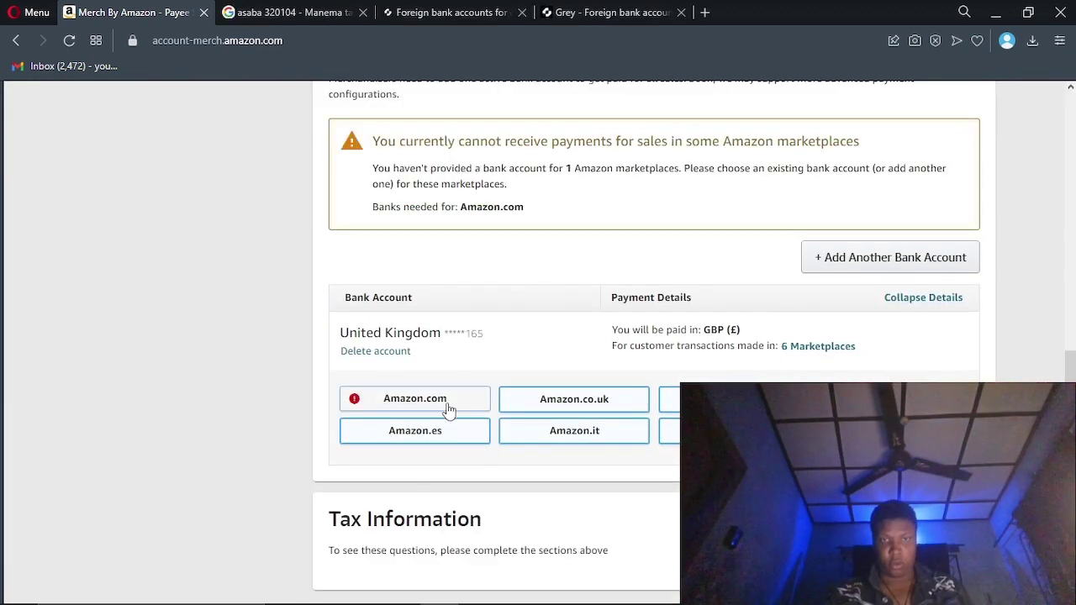
left_click(448, 402)
scroll(552, 468, "down", 3)
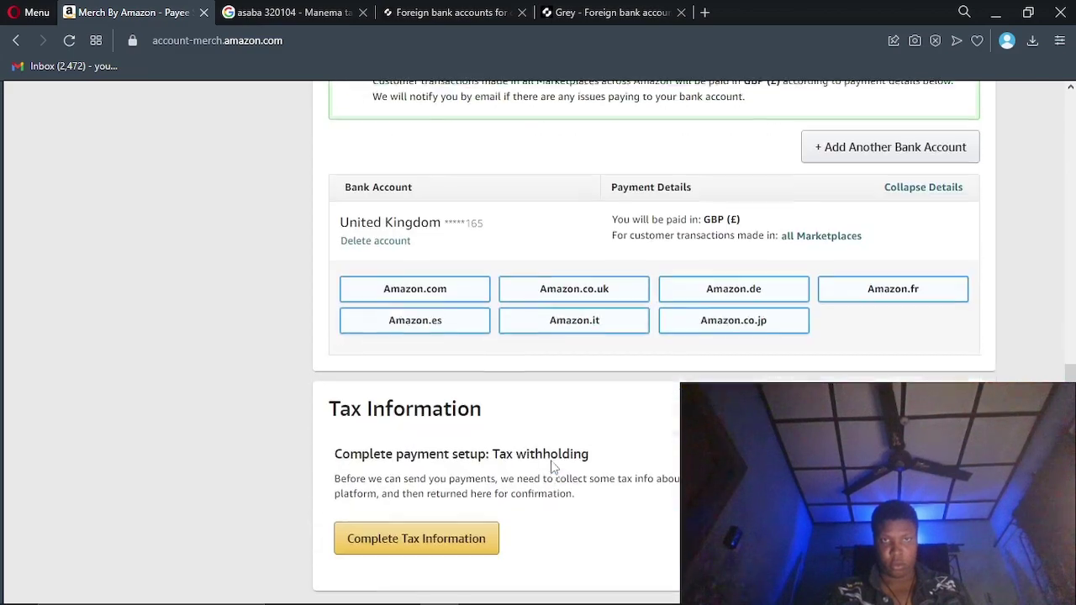
left_click(444, 409)
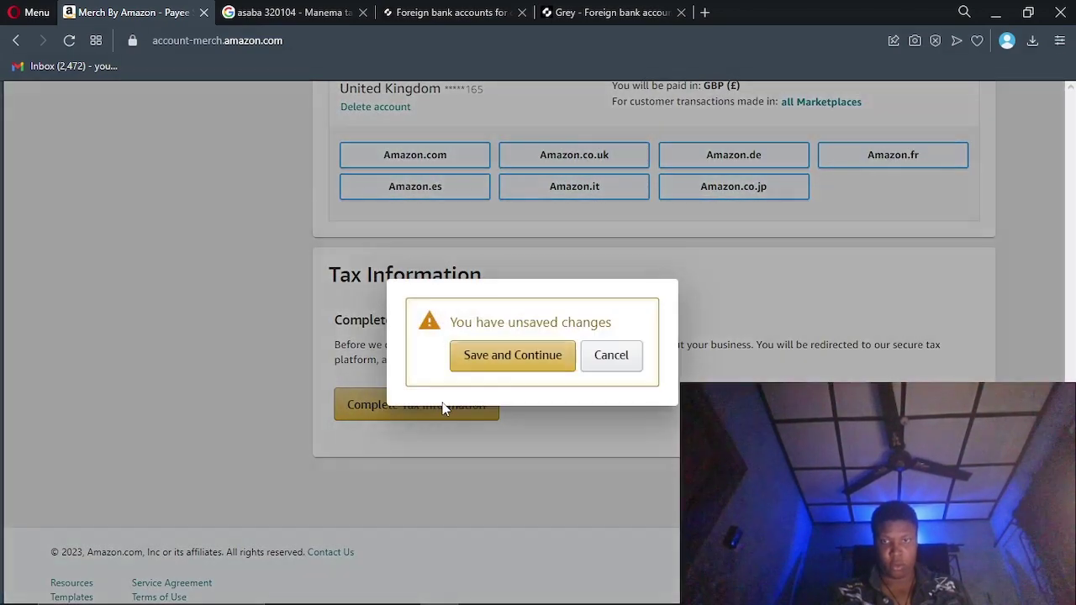
left_click(526, 360)
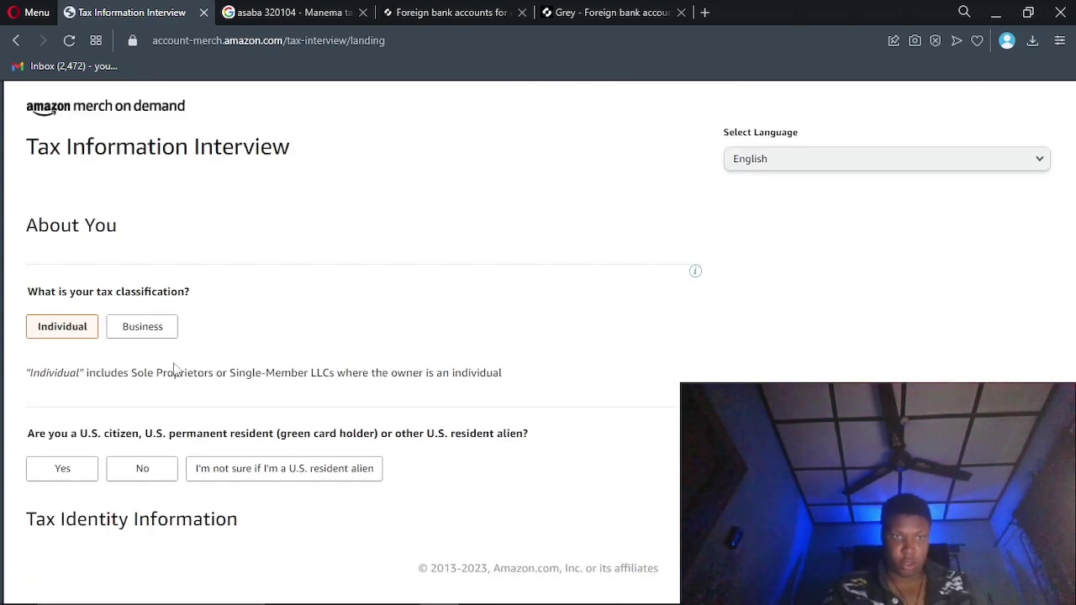
Answer No to the U.S. citizen, permanent resident or resident alien question in the tax interview
left_click(151, 477)
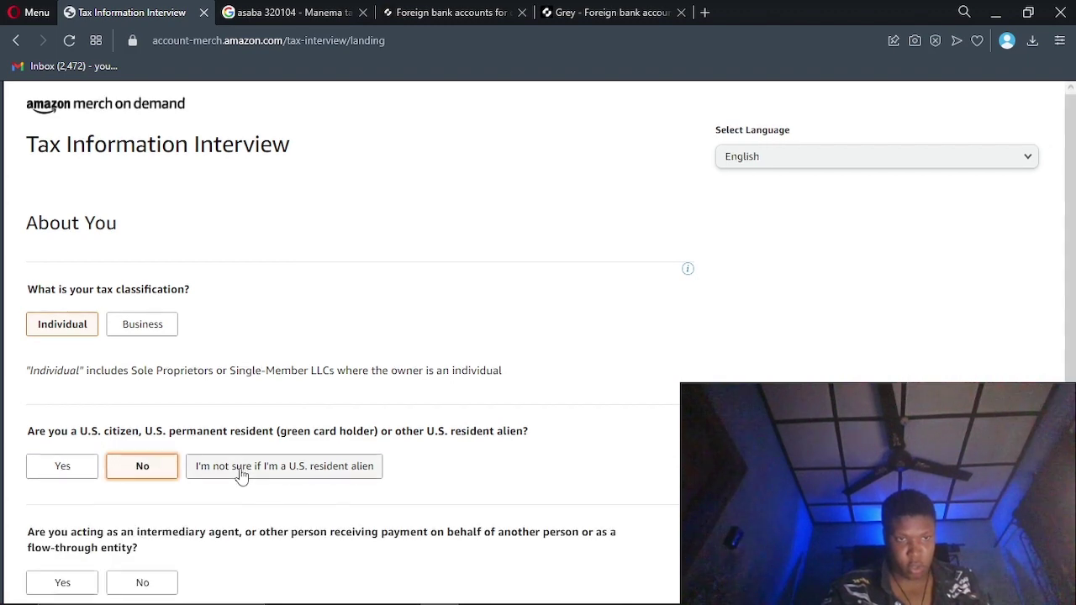
scroll(240, 475, "down", 1)
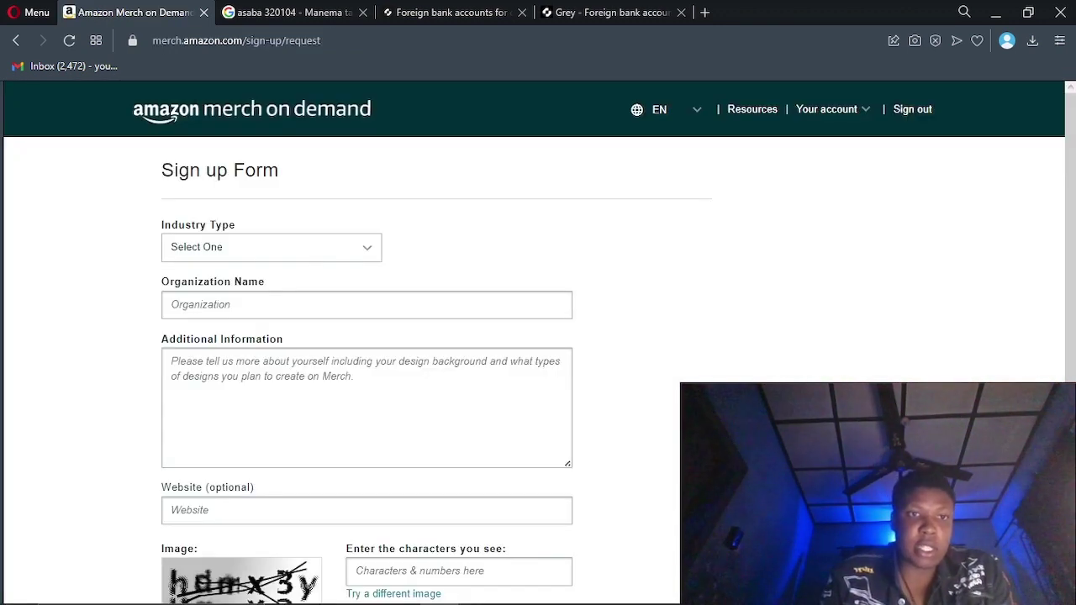
Fill in the sign-up form with industry type Other, organization name YRW SAVAGE, and the copied text as additional information
left_click(228, 255)
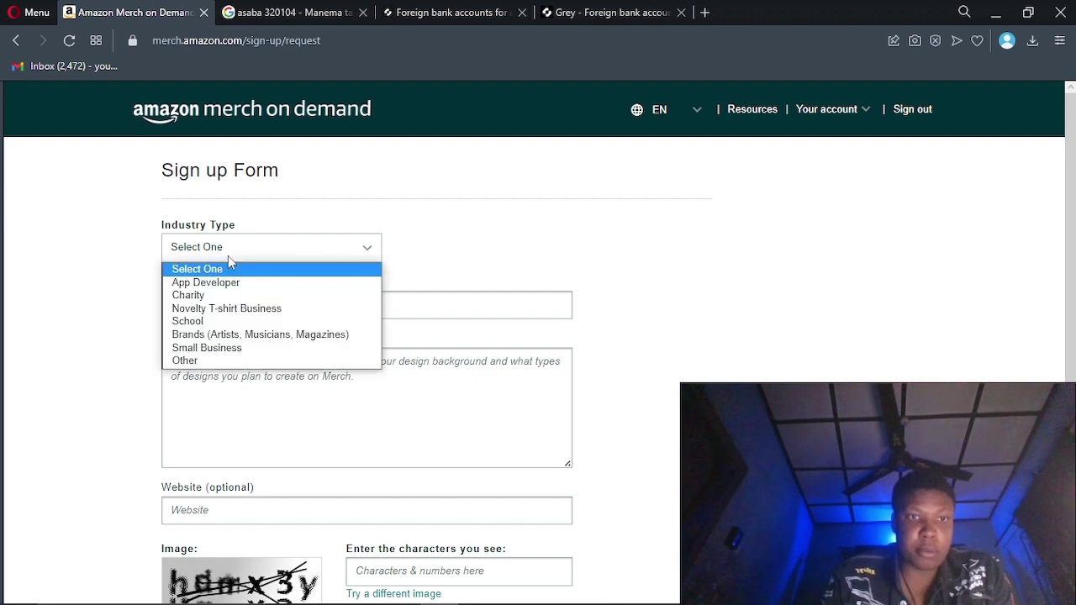
left_click(196, 364)
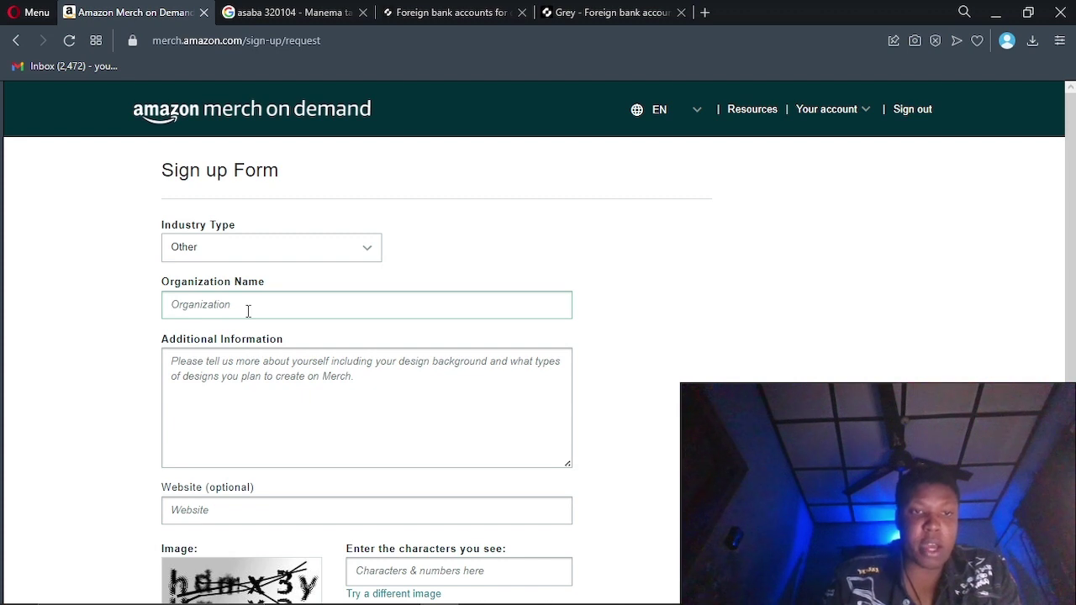
type("YR")
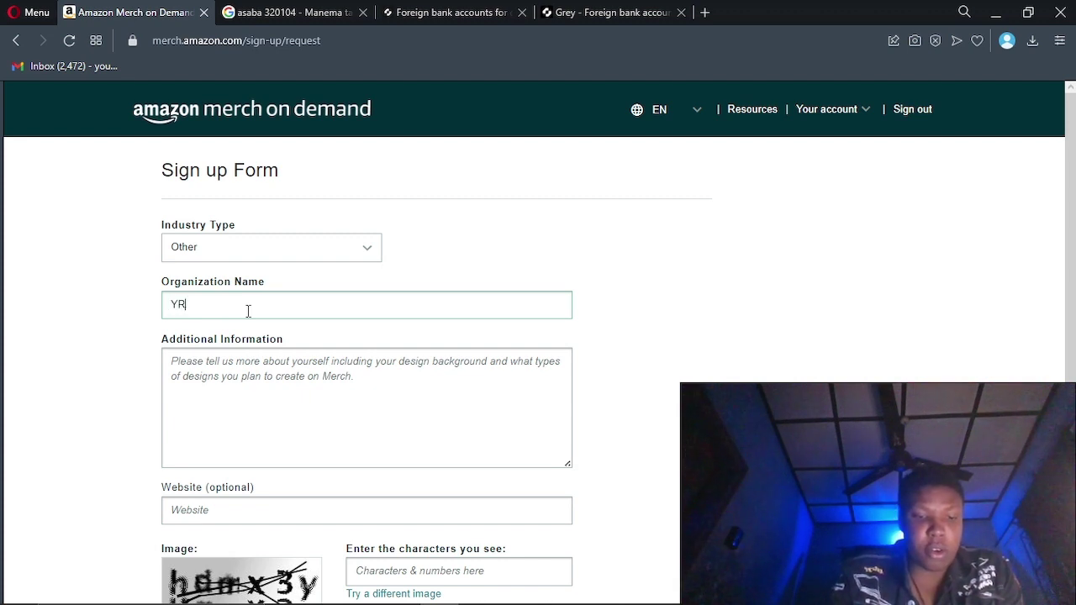
type("W SAVAGE")
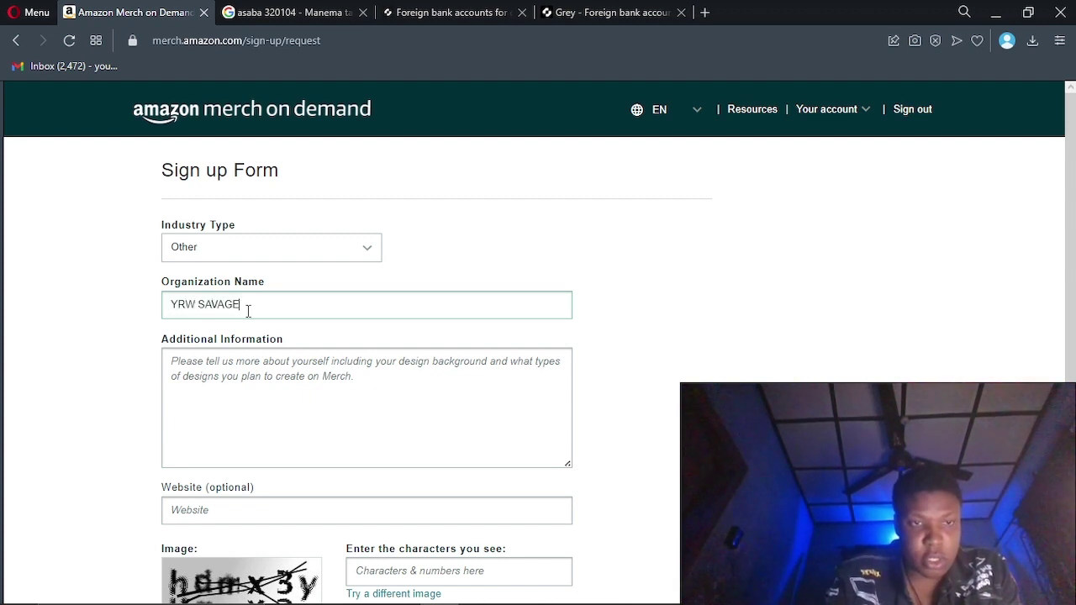
left_click(244, 361)
key("ctrl+v")
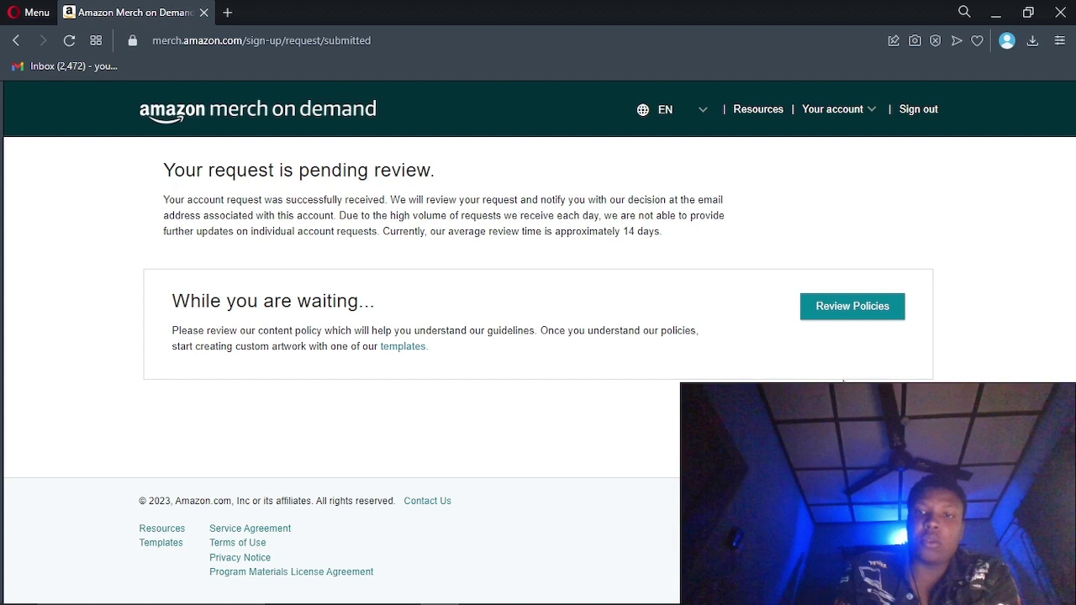
Review the Merch on Demand content policies and return to the submitted request page
left_click(838, 323)
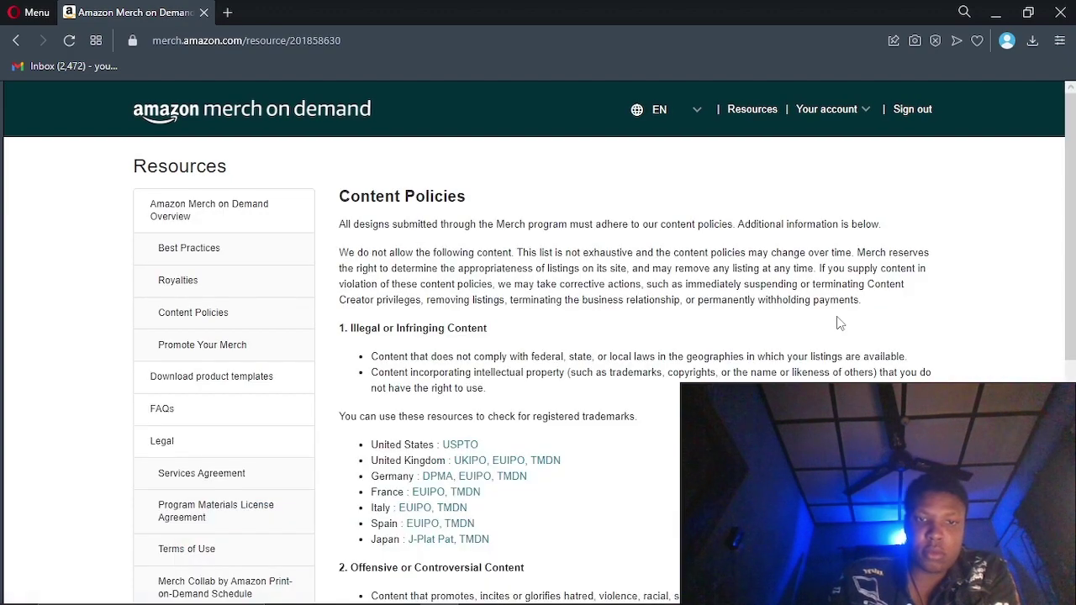
scroll(838, 324, "down", 1)
scroll(838, 324, "down", 4)
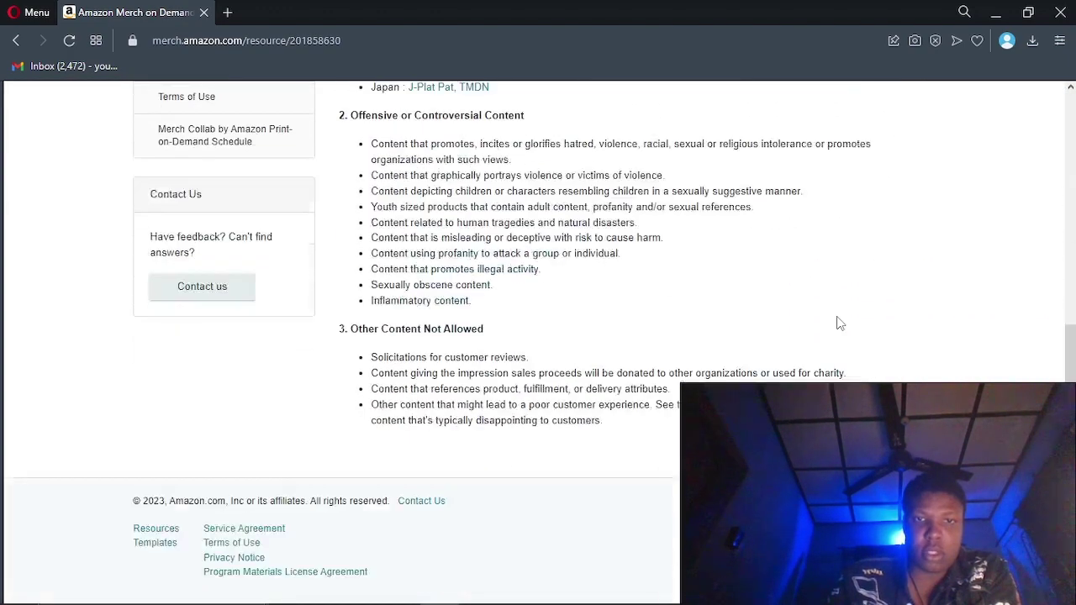
scroll(838, 324, "up", 5)
scroll(838, 324, "down", 2)
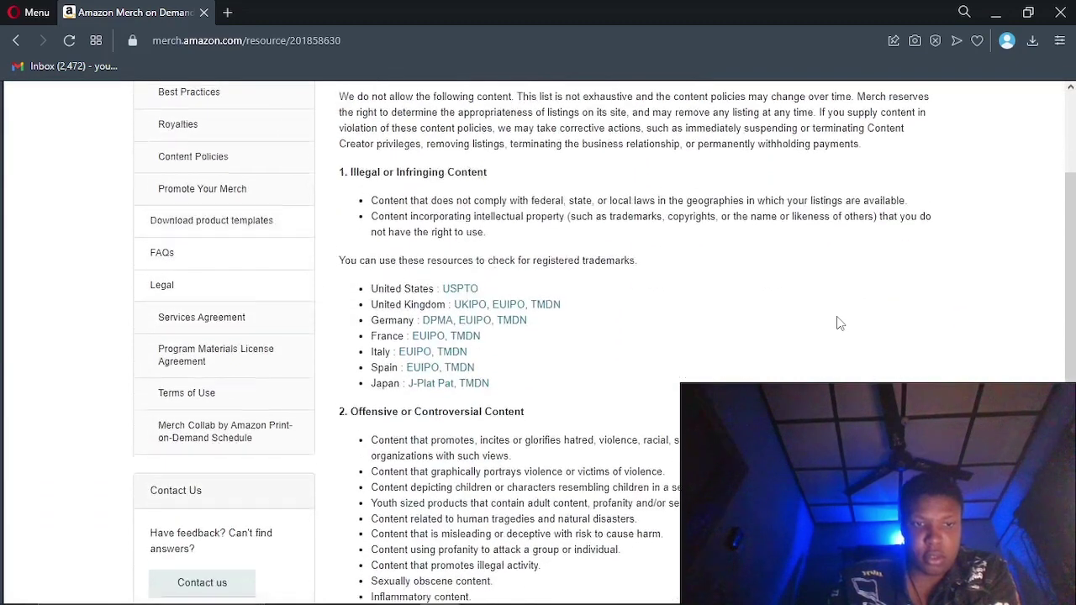
scroll(772, 379, "up", 2)
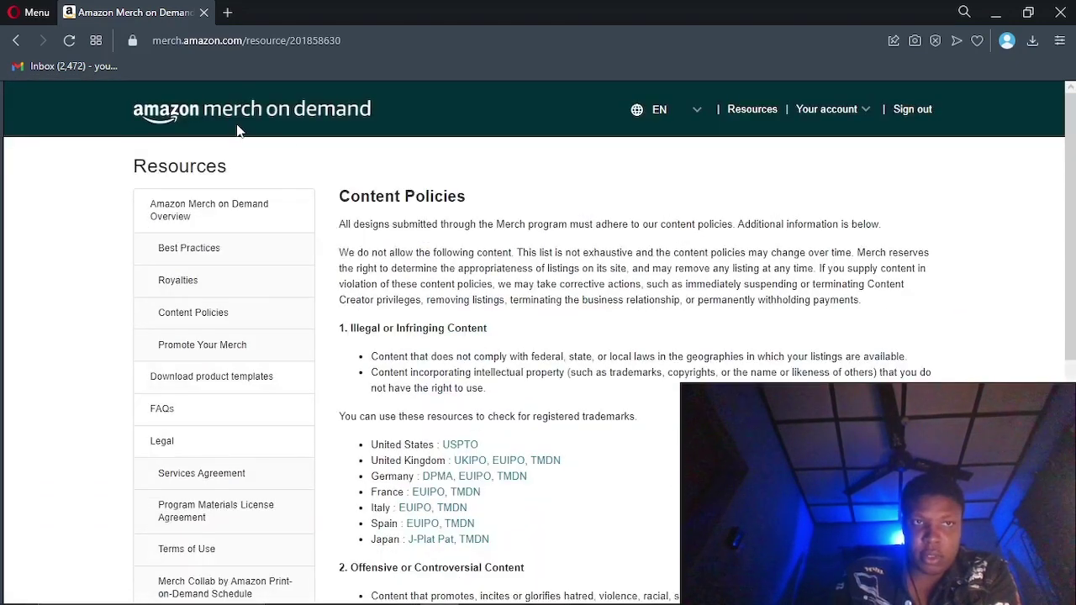
left_click(16, 42)
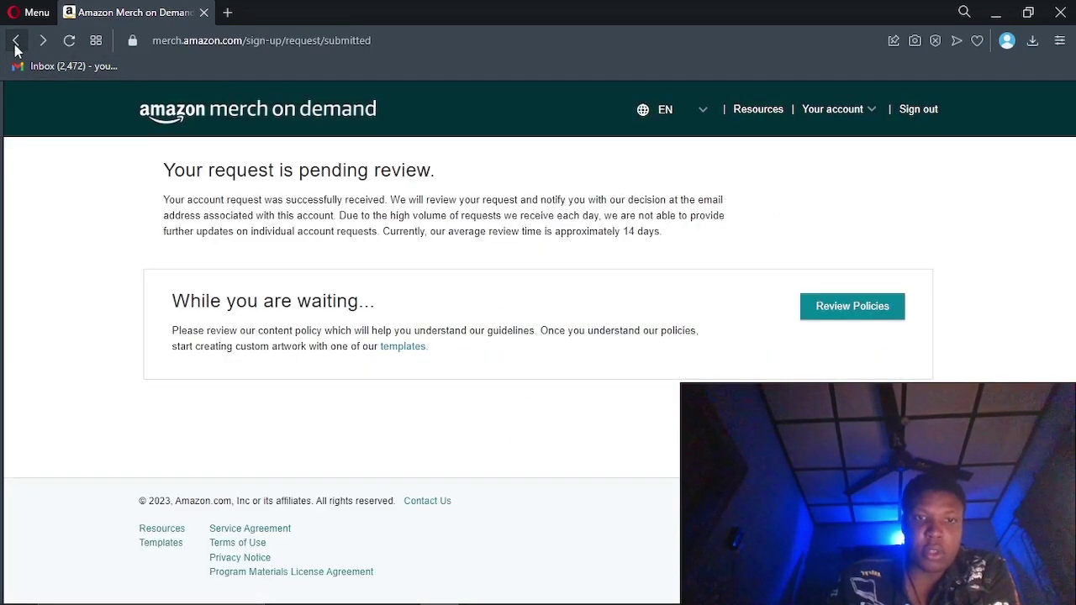